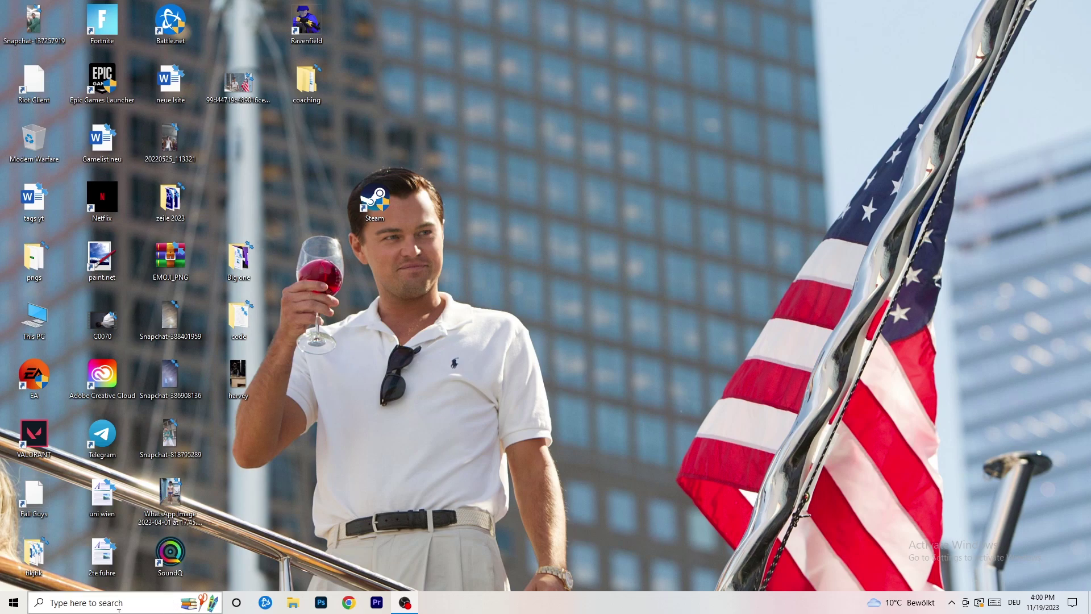
Step: Open Windows Settings on the Gaming › Xbox Game Bar page, with Game Bar switched off
{"action": "left_click", "coordinate": [14, 602]}
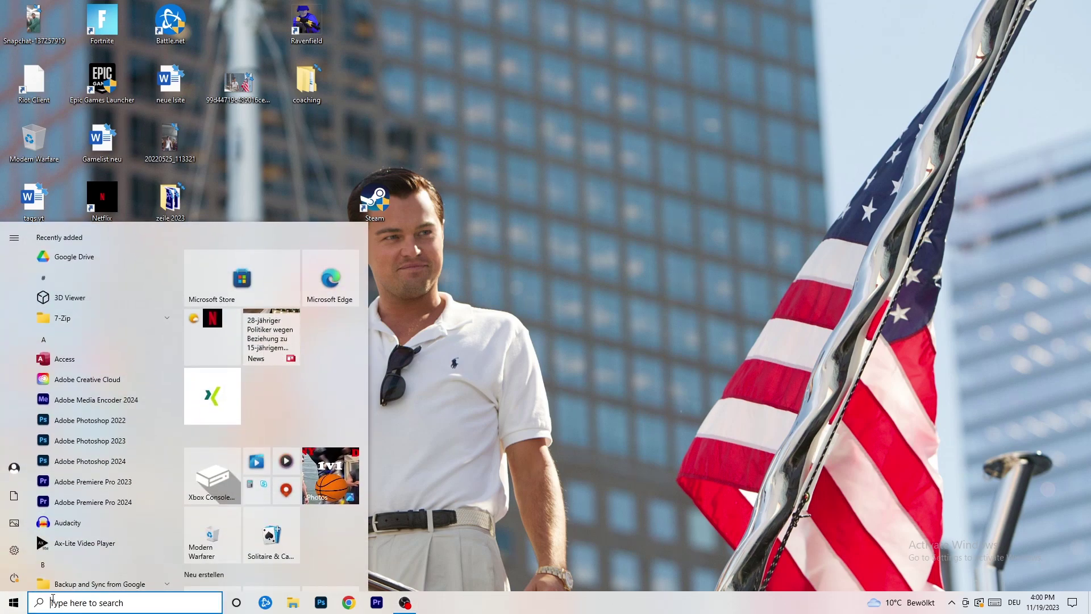
{"action": "left_click", "coordinate": [14, 550]}
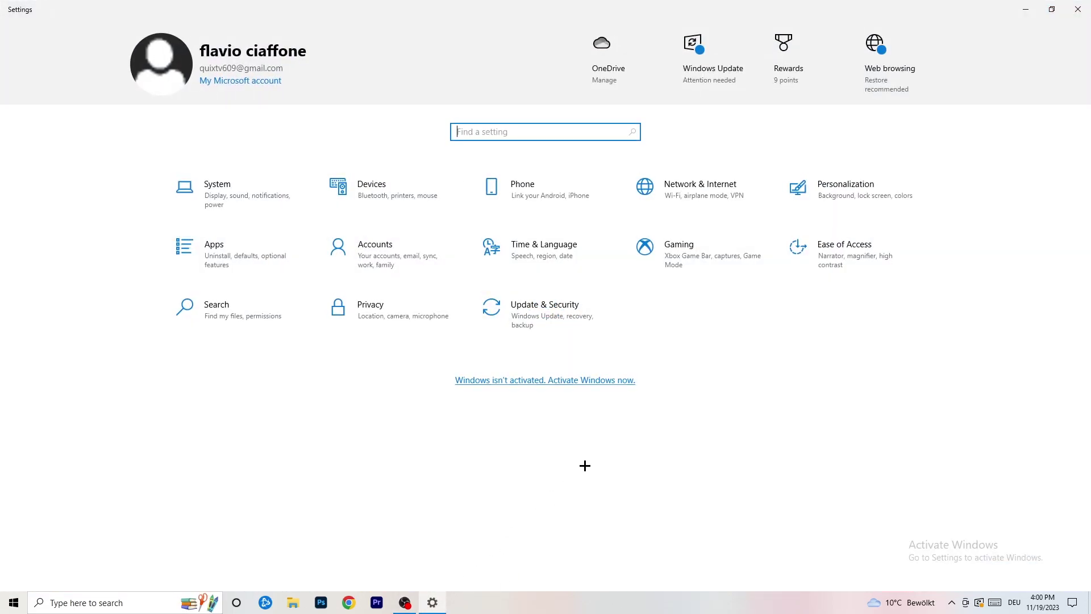
{"action": "left_click", "coordinate": [704, 260]}
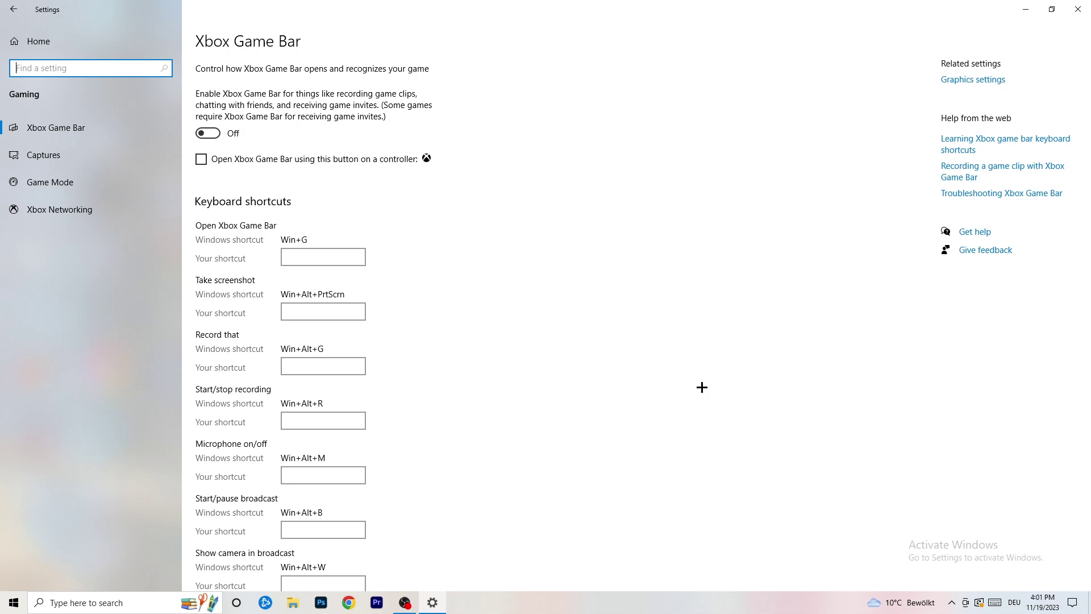
Step: Show the Captures settings and keep the maximum recording length at 2 hours
{"action": "left_click", "coordinate": [90, 158]}
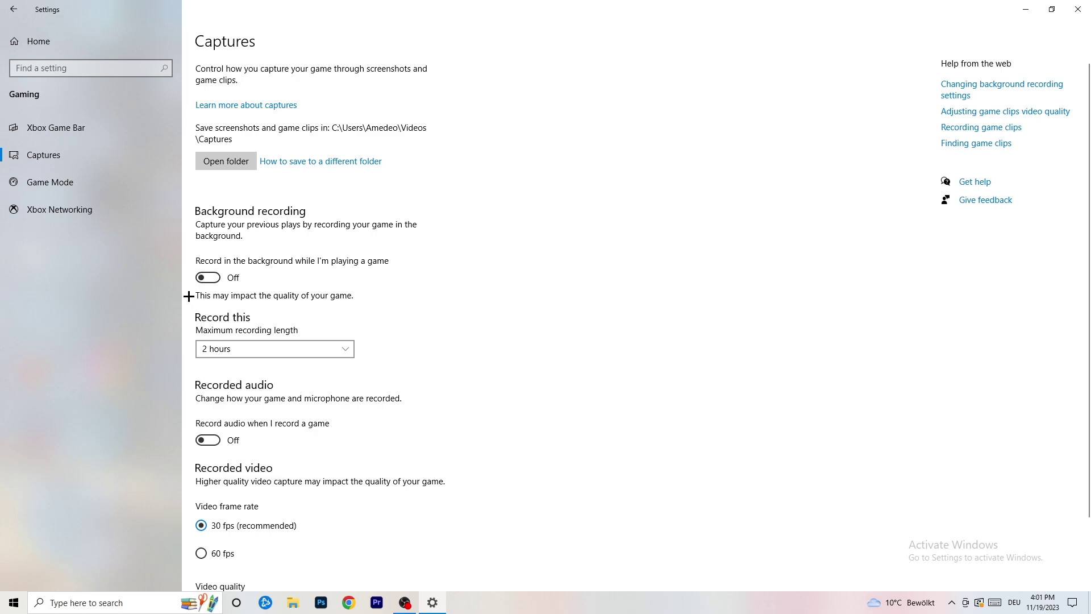
{"action": "left_click", "coordinate": [263, 352]}
{"action": "left_click", "coordinate": [356, 375]}
{"action": "left_click", "coordinate": [324, 343]}
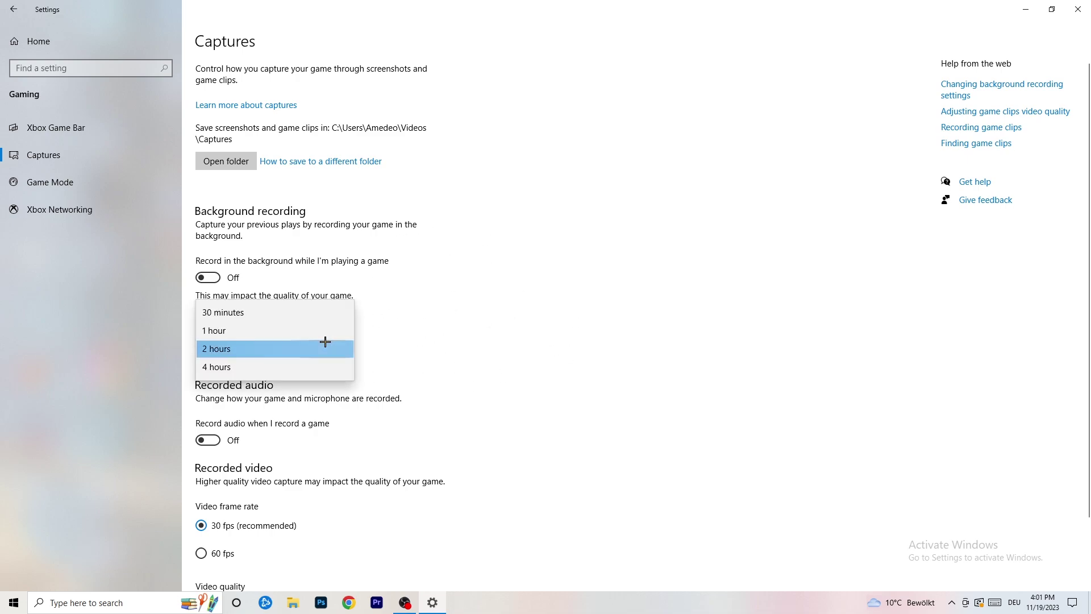
{"action": "left_click", "coordinate": [629, 384]}
{"action": "scroll", "coordinate": [625, 401], "scroll_direction": "down", "scroll_amount": 3}
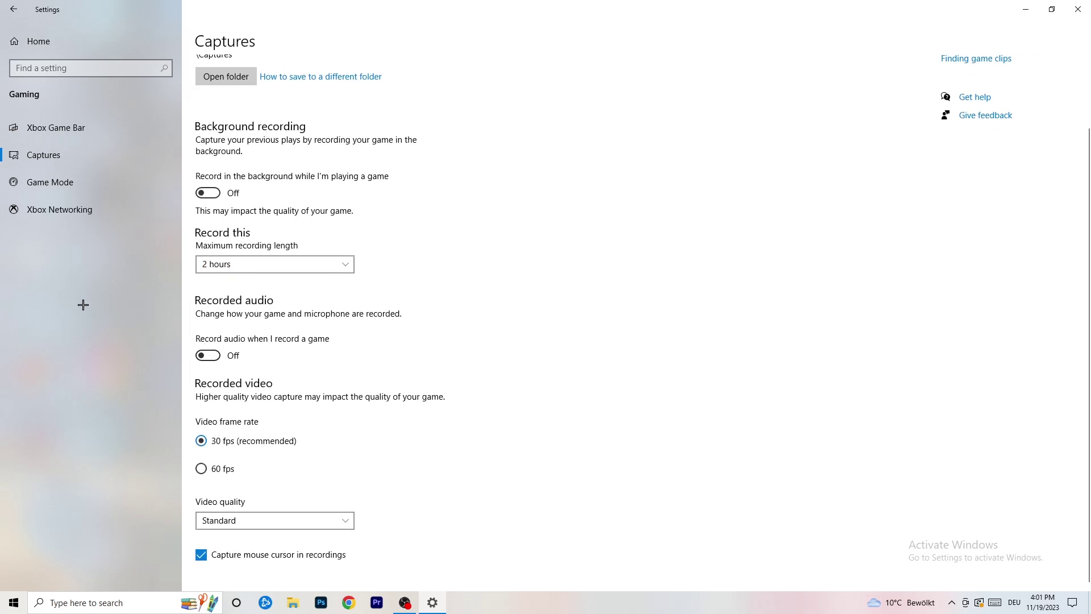
Step: Confirm the Game Mode toggle is On, then close Settings
{"action": "left_click", "coordinate": [79, 179]}
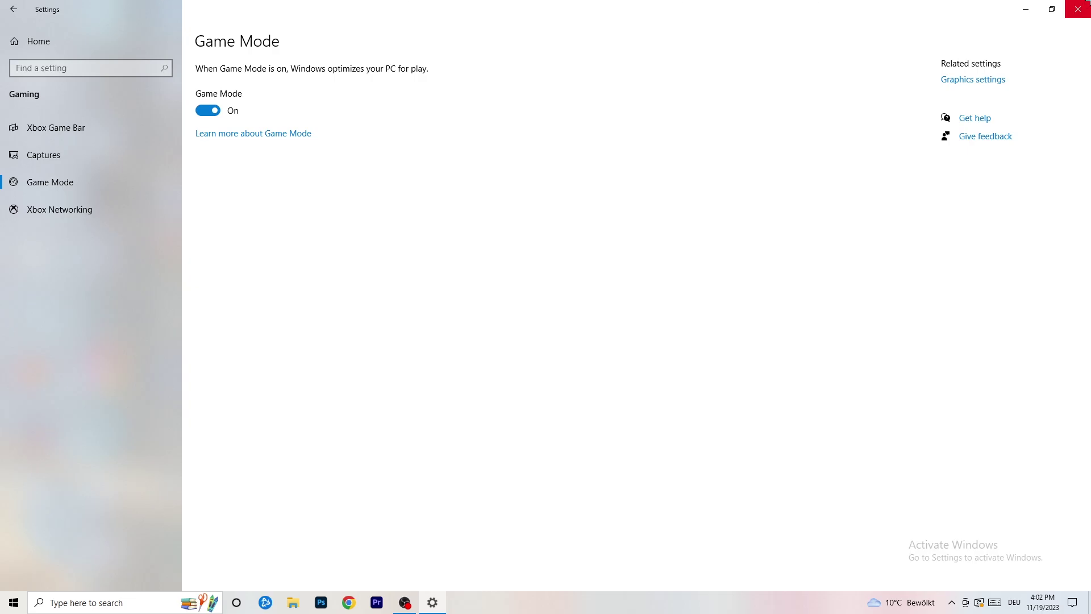
{"action": "left_click", "coordinate": [1078, 9]}
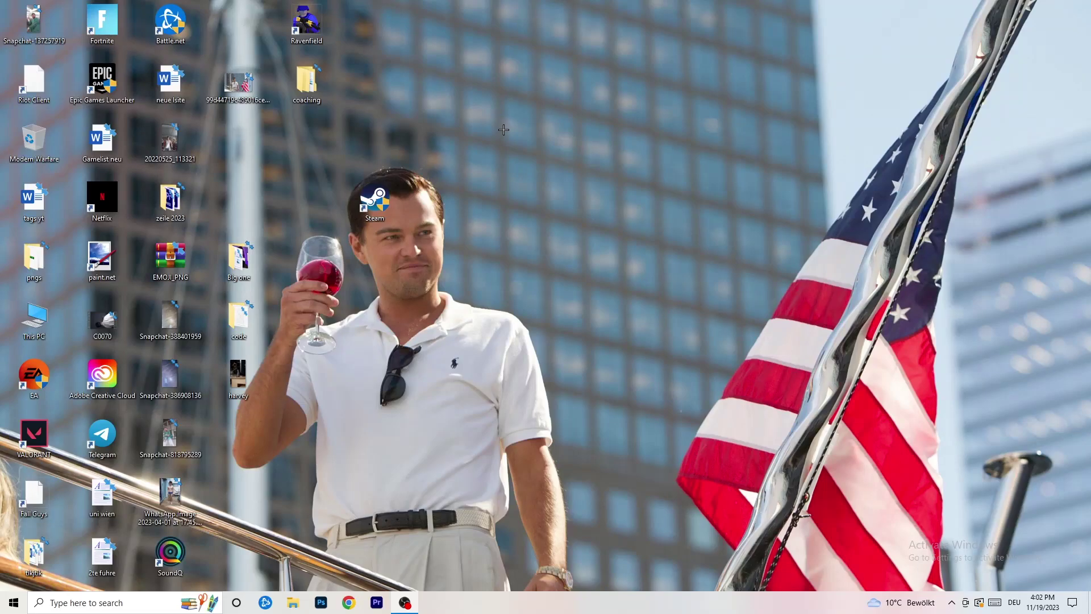
Step: Launch Task Manager from the taskbar menu and maximize it
{"action": "left_click_drag", "start_coordinate": [653, 602], "coordinate": [383, 532]}
{"action": "right_click", "coordinate": [527, 603]}
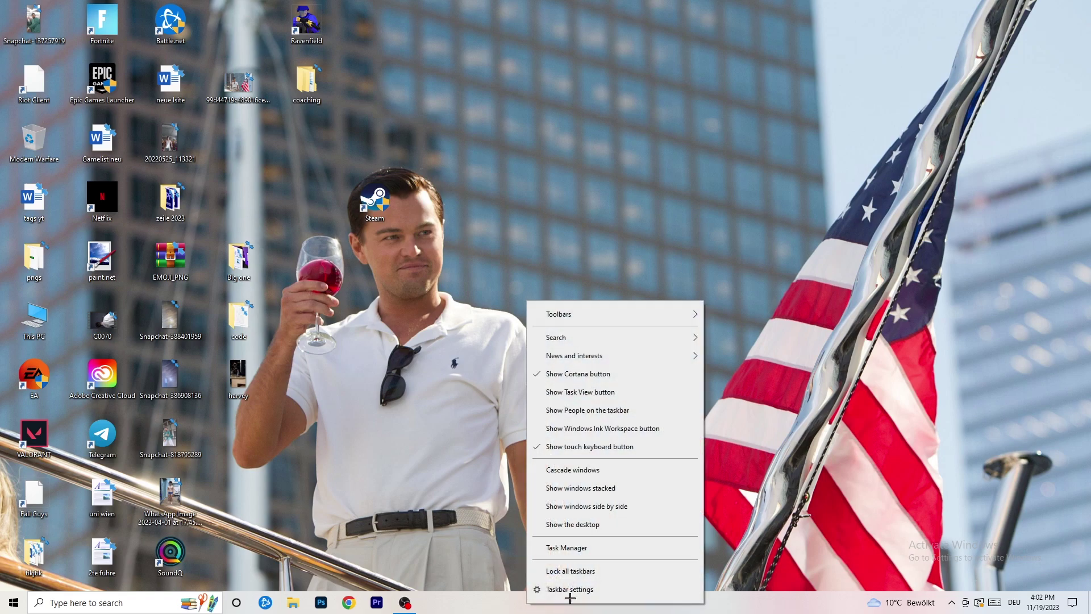
{"action": "left_click", "coordinate": [587, 549]}
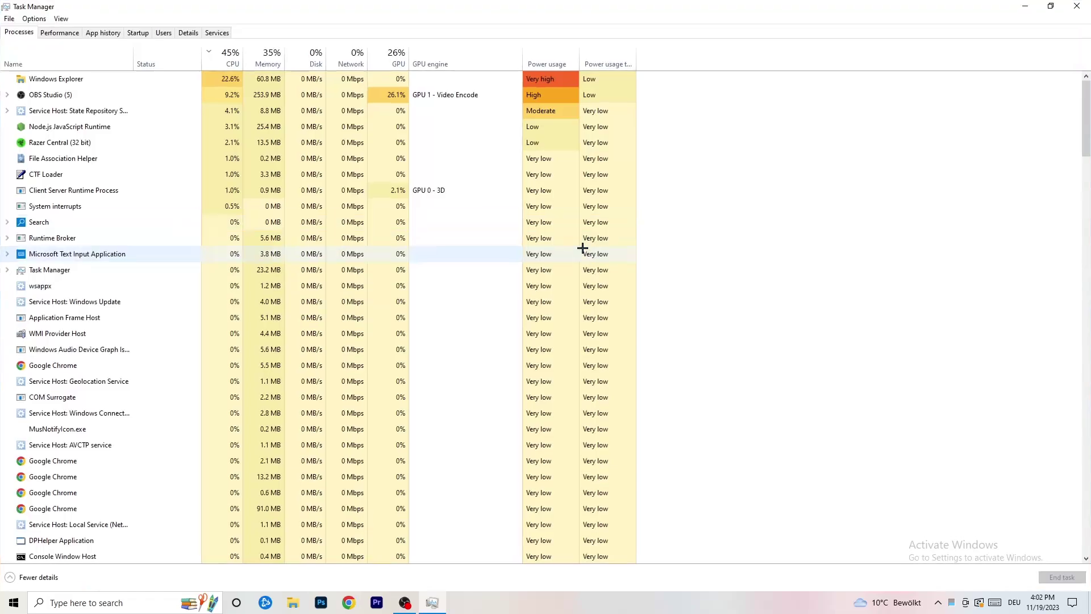
{"action": "left_click", "coordinate": [630, 28]}
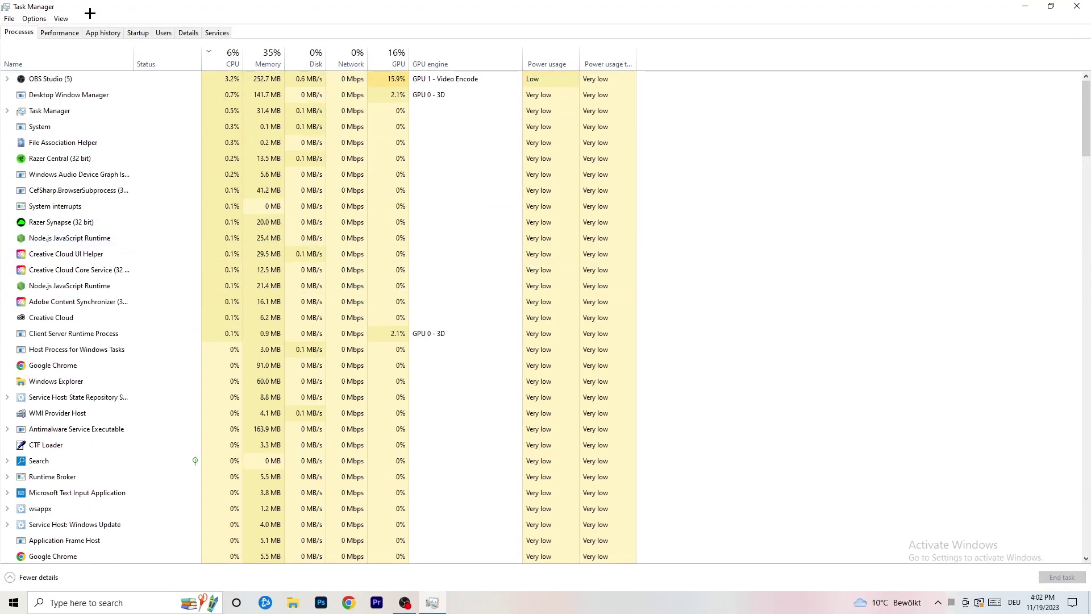
Step: Sort processes by CPU and GPU, leave OBS Studio running, and view the Details list
{"action": "left_click", "coordinate": [232, 53]}
{"action": "left_click", "coordinate": [391, 56]}
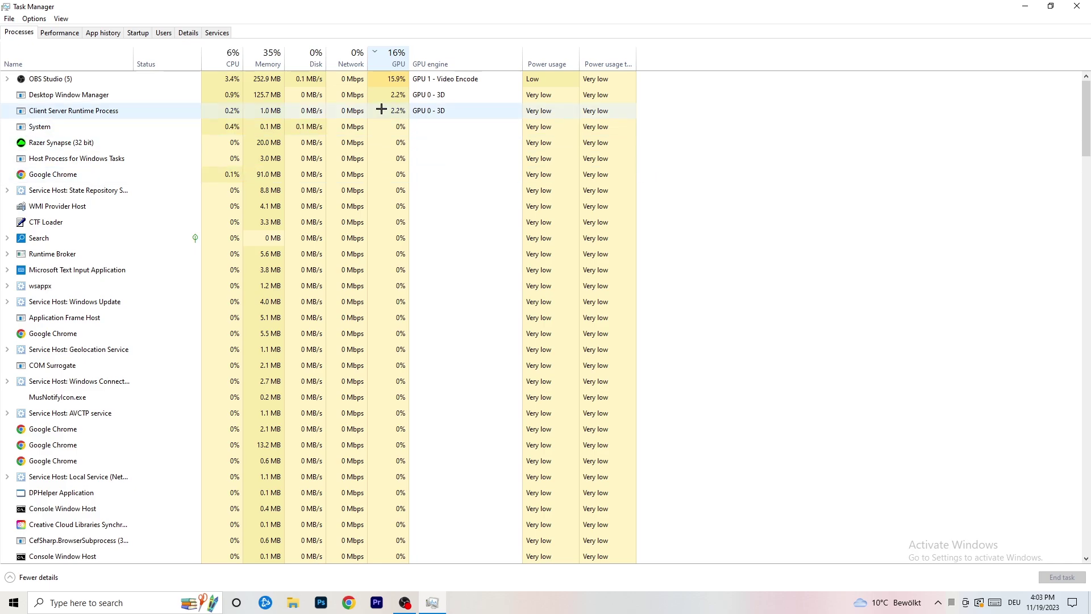
{"action": "right_click", "coordinate": [396, 81]}
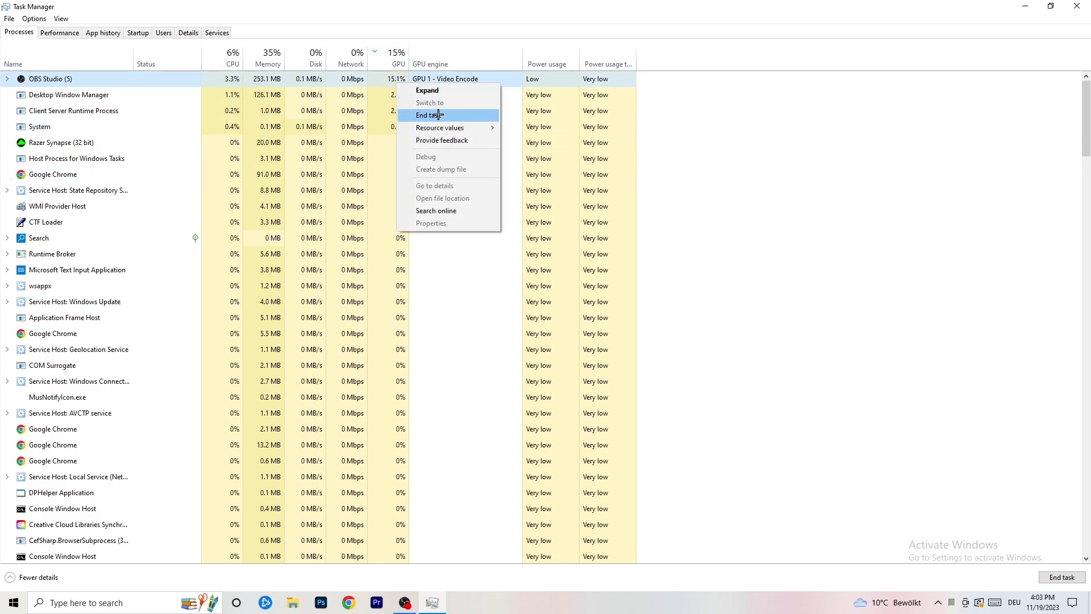
{"action": "left_click", "coordinate": [893, 103]}
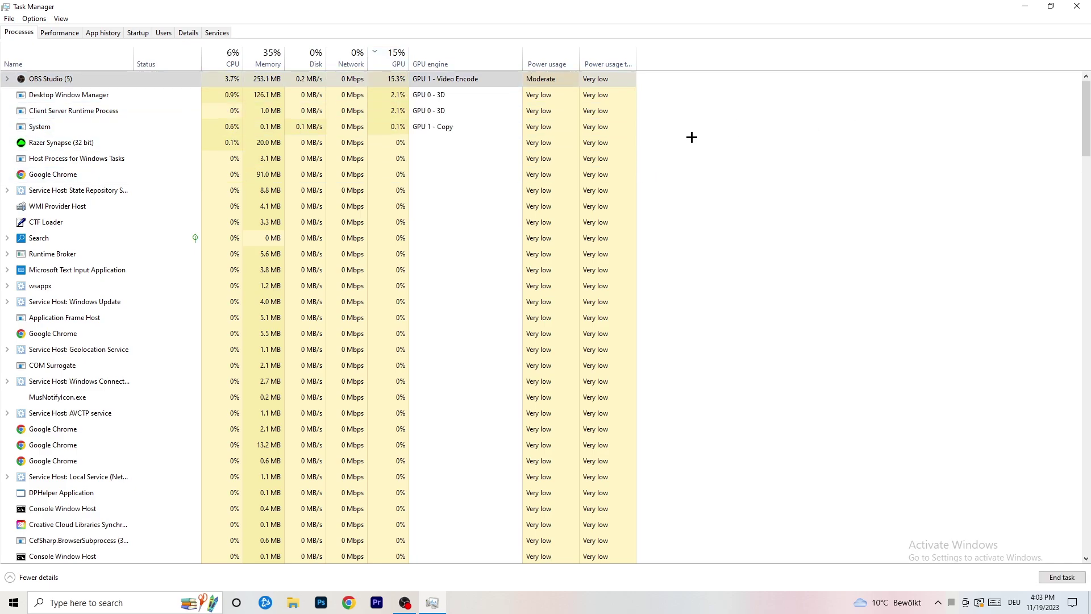
{"action": "left_click", "coordinate": [230, 57]}
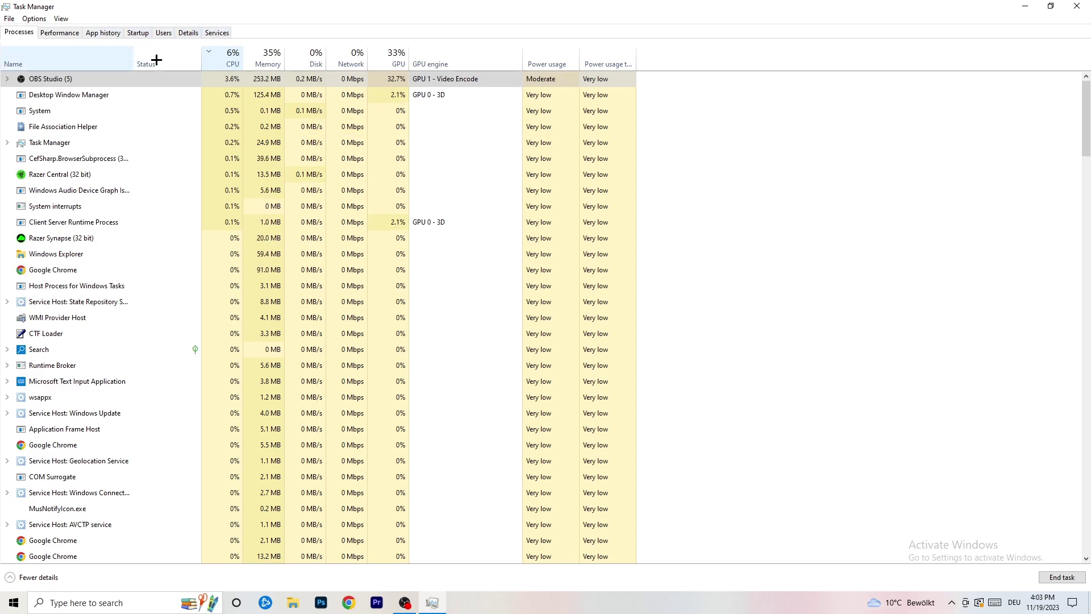
{"action": "left_click", "coordinate": [180, 33]}
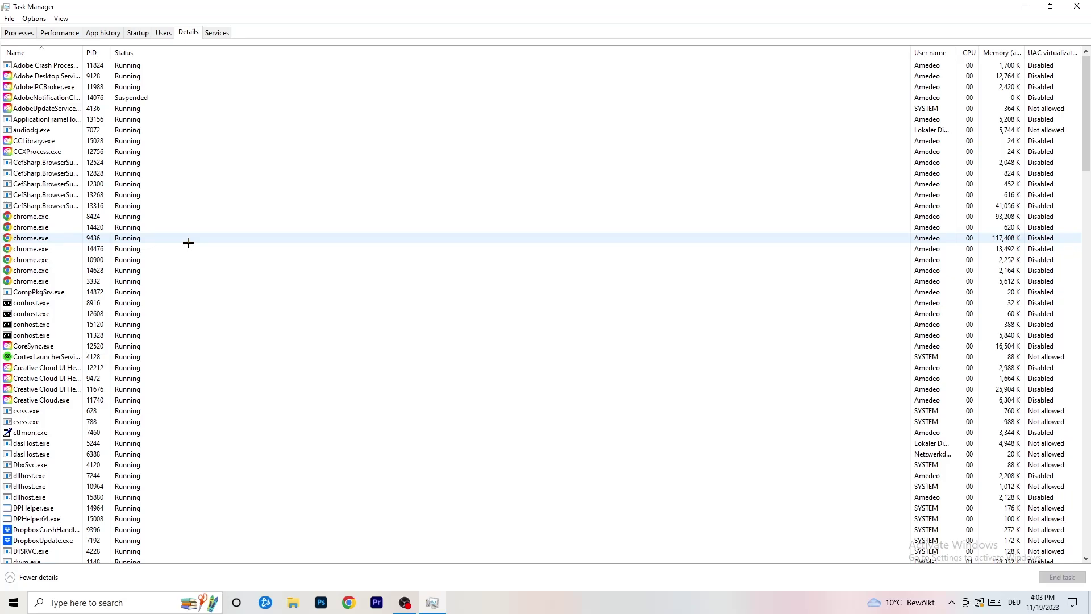
Step: Check Creative Cloud UI Helper's Set priority options without changing them, then list startup apps
{"action": "scroll", "coordinate": [89, 260], "scroll_direction": "down", "scroll_amount": 3}
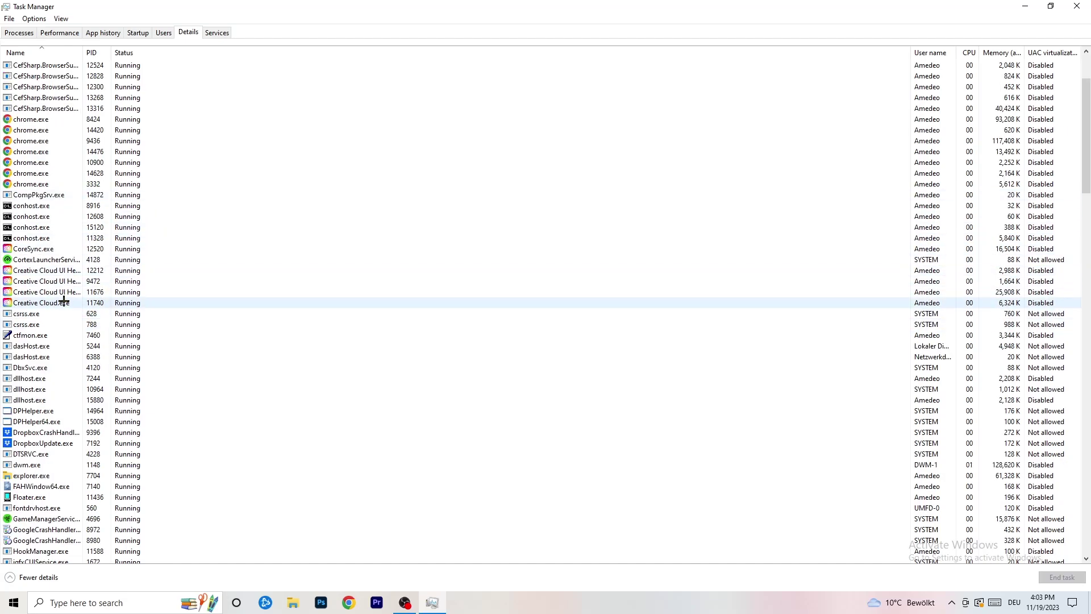
{"action": "right_click", "coordinate": [46, 292]}
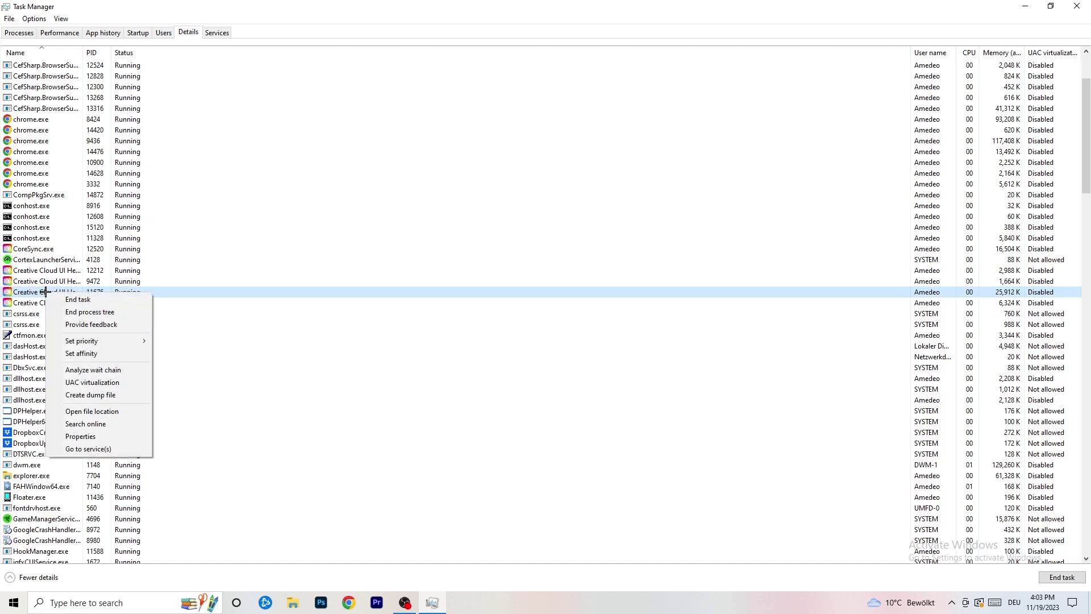
{"action": "mouse_move", "coordinate": [91, 340]}
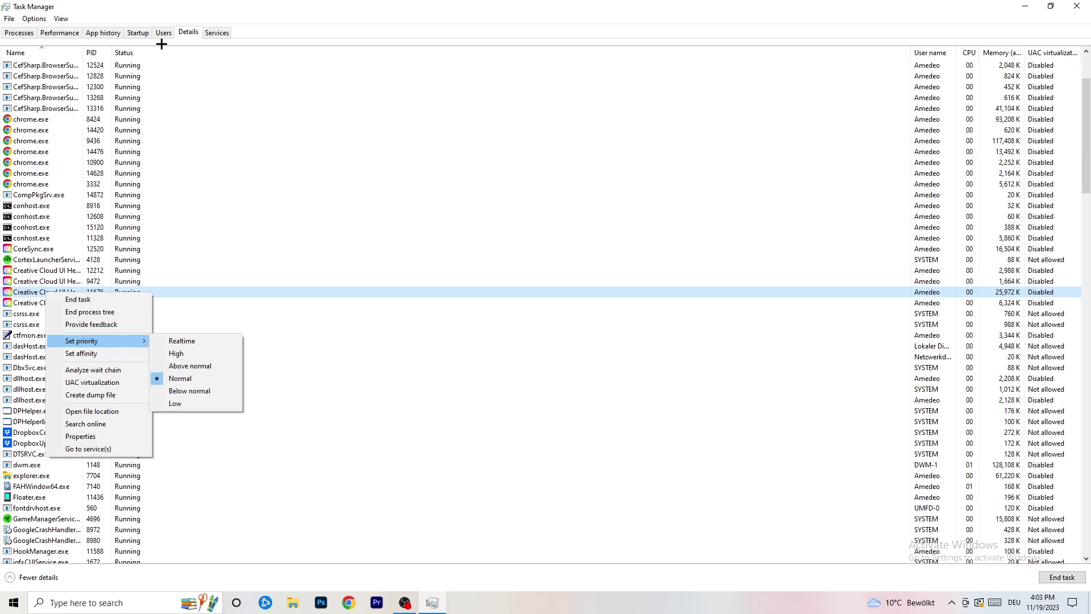
{"action": "left_click", "coordinate": [141, 33]}
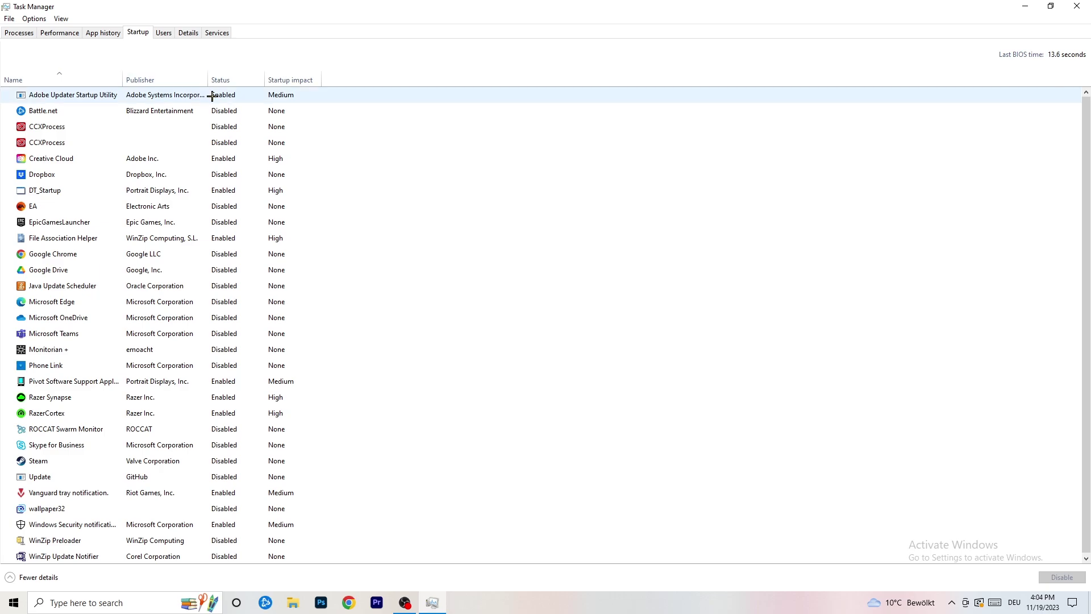
Step: Leave DT_Startup enabled and close Task Manager
{"action": "right_click", "coordinate": [248, 186]}
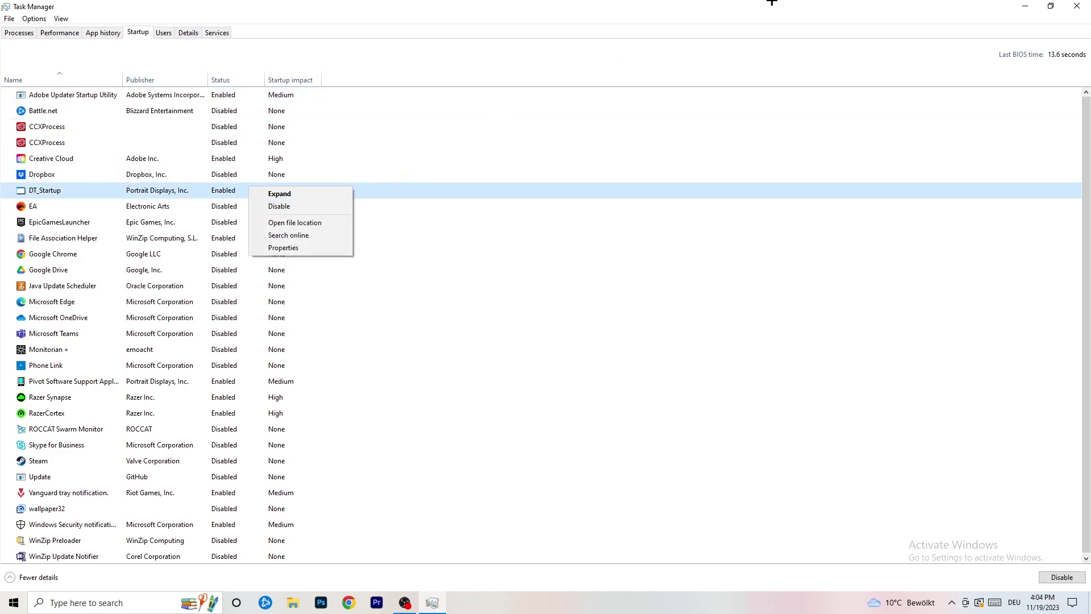
{"action": "left_click", "coordinate": [800, 5]}
{"action": "left_click", "coordinate": [1077, 6]}
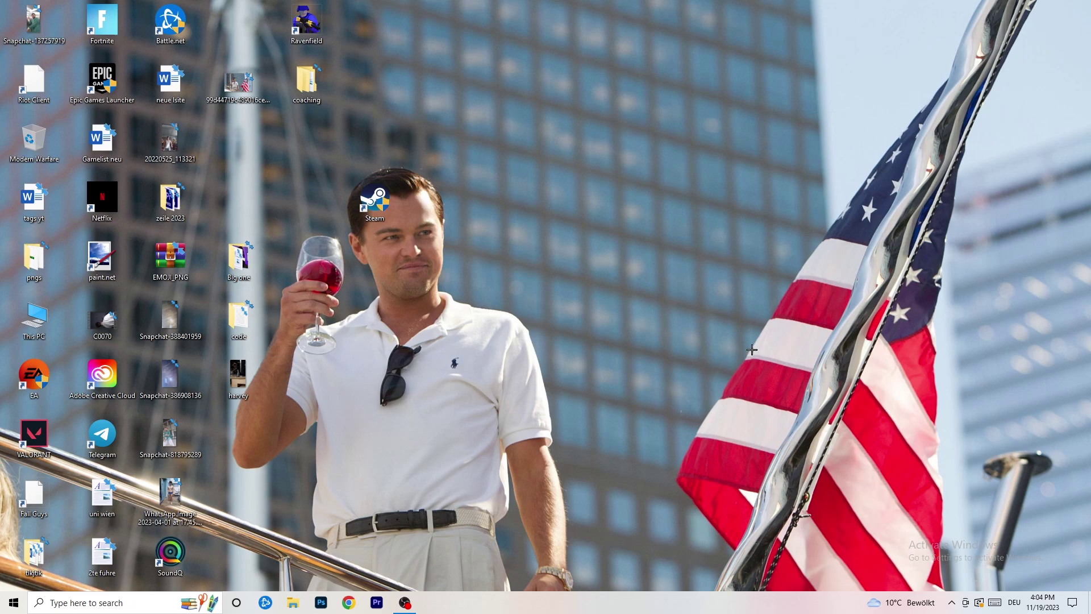
Step: Open System › Display and keep scale at 100% with 1920 × 1080 resolution
{"action": "left_click", "coordinate": [11, 604]}
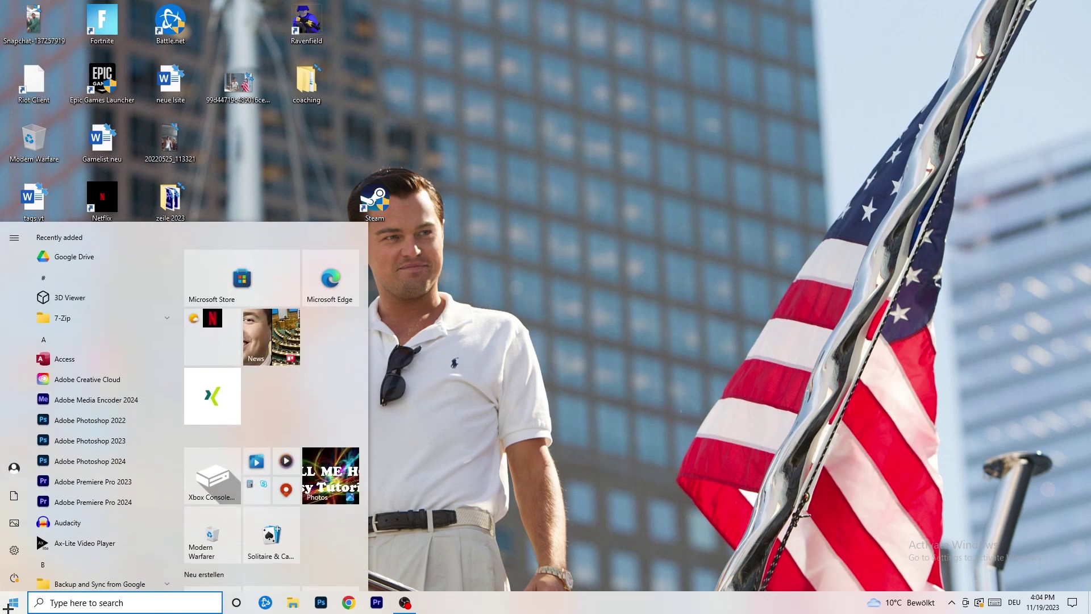
{"action": "left_click", "coordinate": [11, 558]}
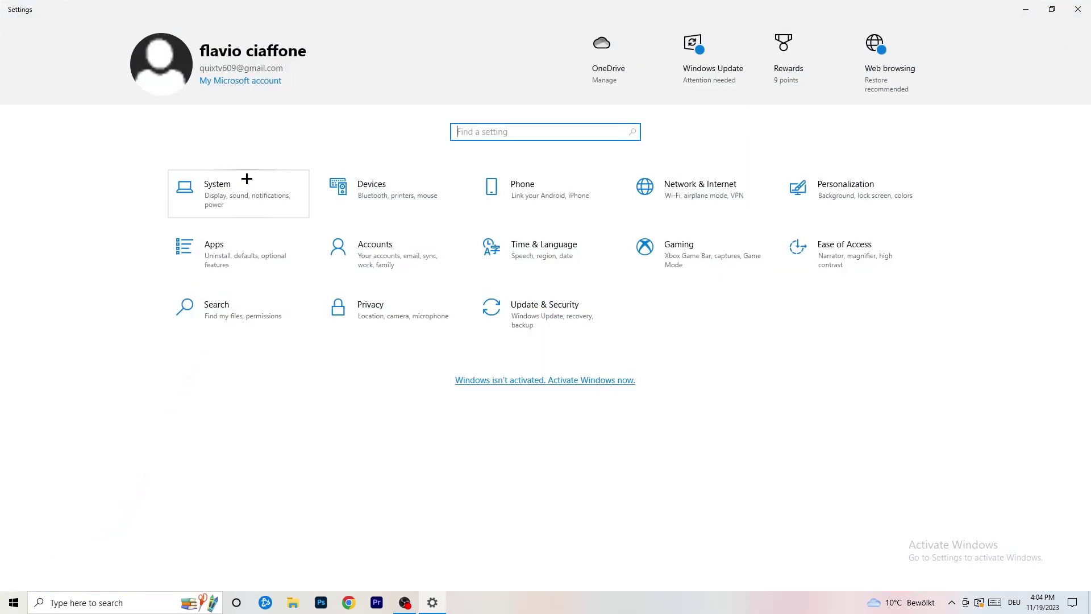
{"action": "left_click", "coordinate": [256, 182]}
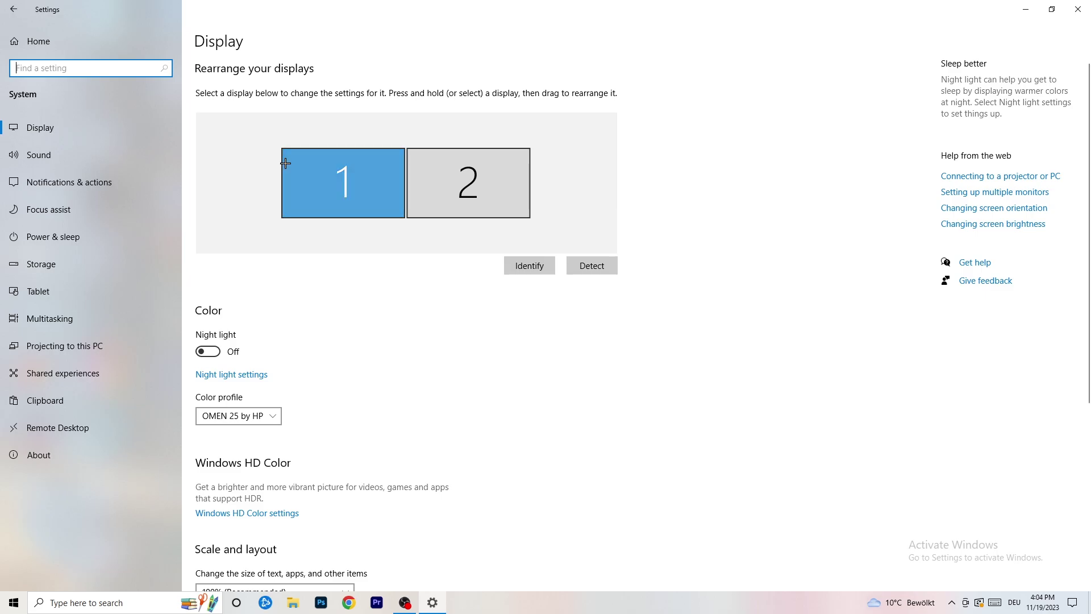
{"action": "scroll", "coordinate": [392, 208], "scroll_direction": "down", "scroll_amount": 5}
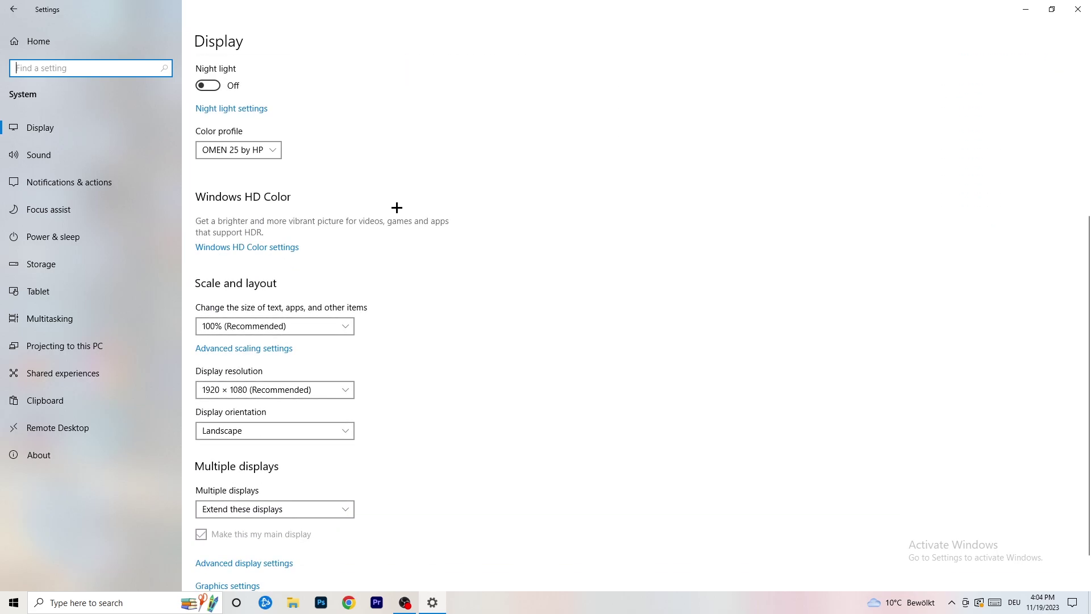
{"action": "left_click", "coordinate": [314, 328]}
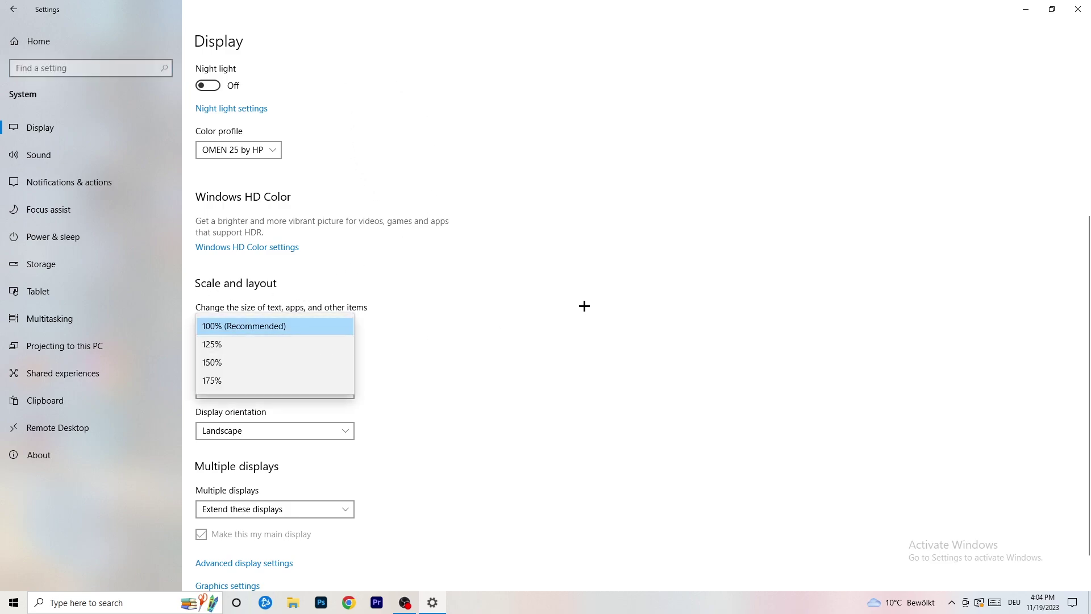
{"action": "left_click", "coordinate": [475, 312]}
{"action": "scroll", "coordinate": [465, 313], "scroll_direction": "down", "scroll_amount": 1}
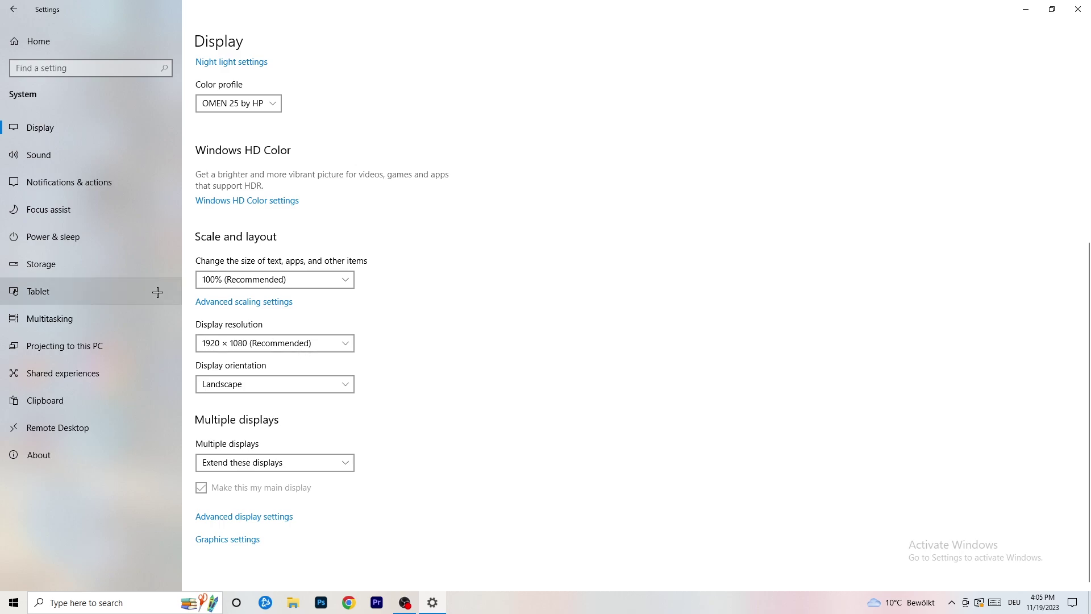
Step: Review all power plans in Power Options from Power & sleep, keeping Balanced active
{"action": "left_click", "coordinate": [88, 241]}
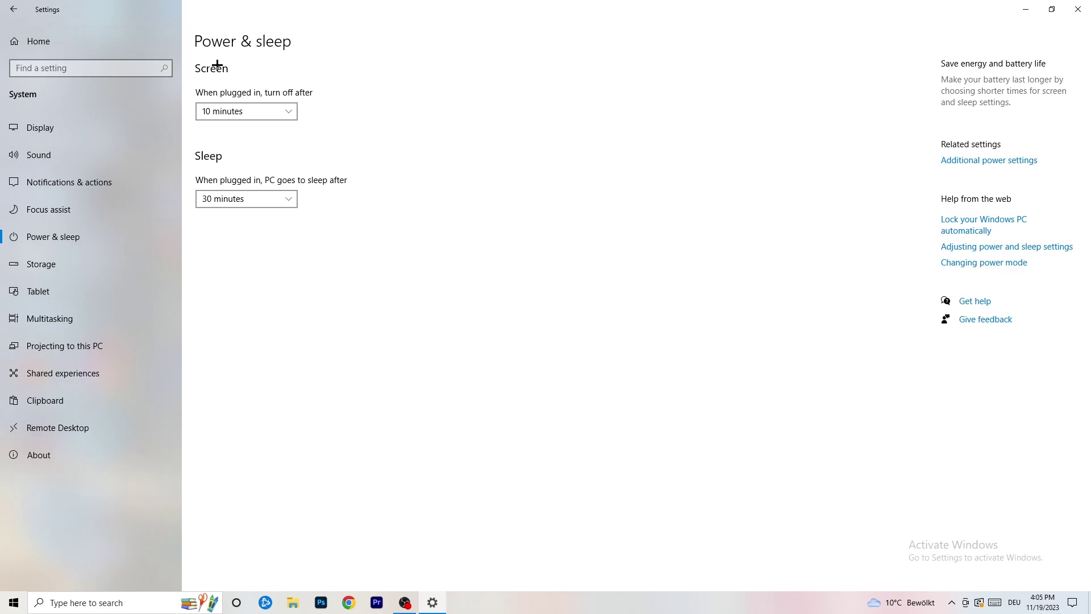
{"action": "left_click", "coordinate": [988, 163]}
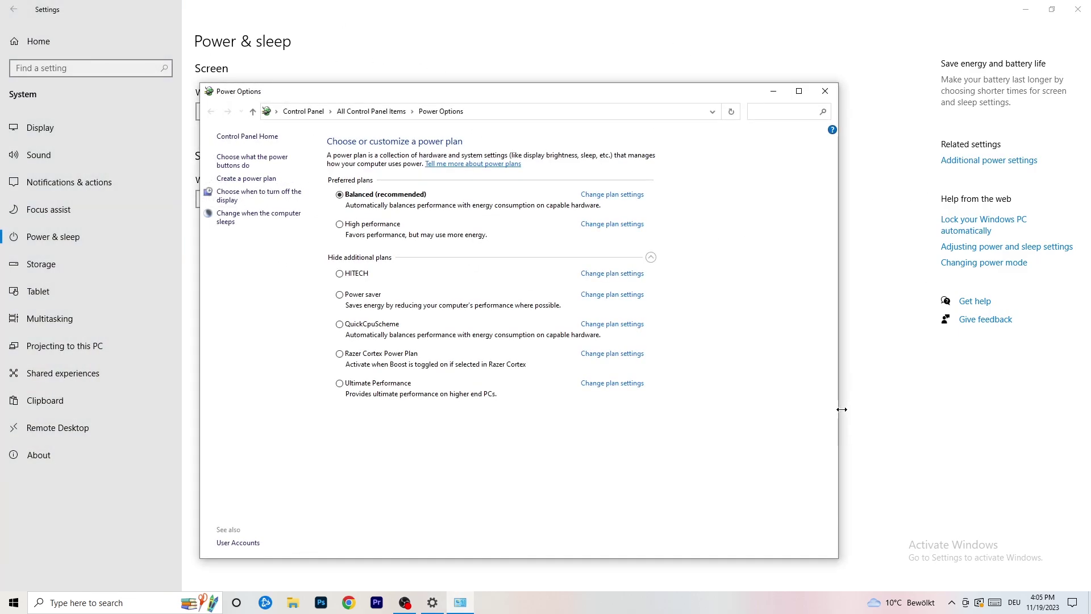
{"action": "left_click", "coordinate": [651, 257]}
{"action": "left_click", "coordinate": [650, 257]}
{"action": "left_click", "coordinate": [827, 93]}
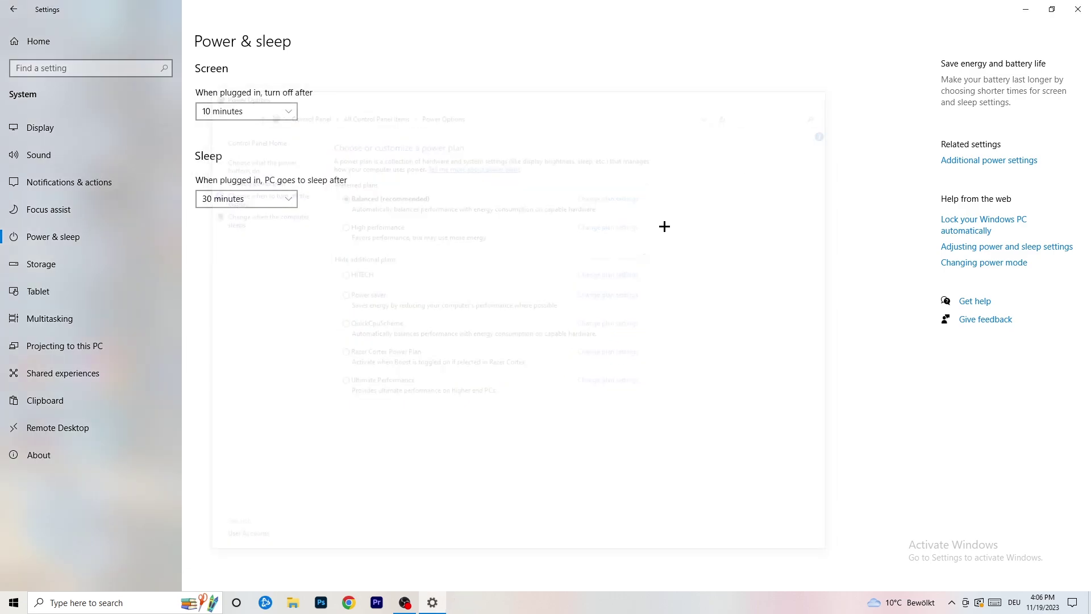
Step: Turn on Storage Sense's deletion of temporary files that apps aren't using
{"action": "left_click", "coordinate": [75, 272]}
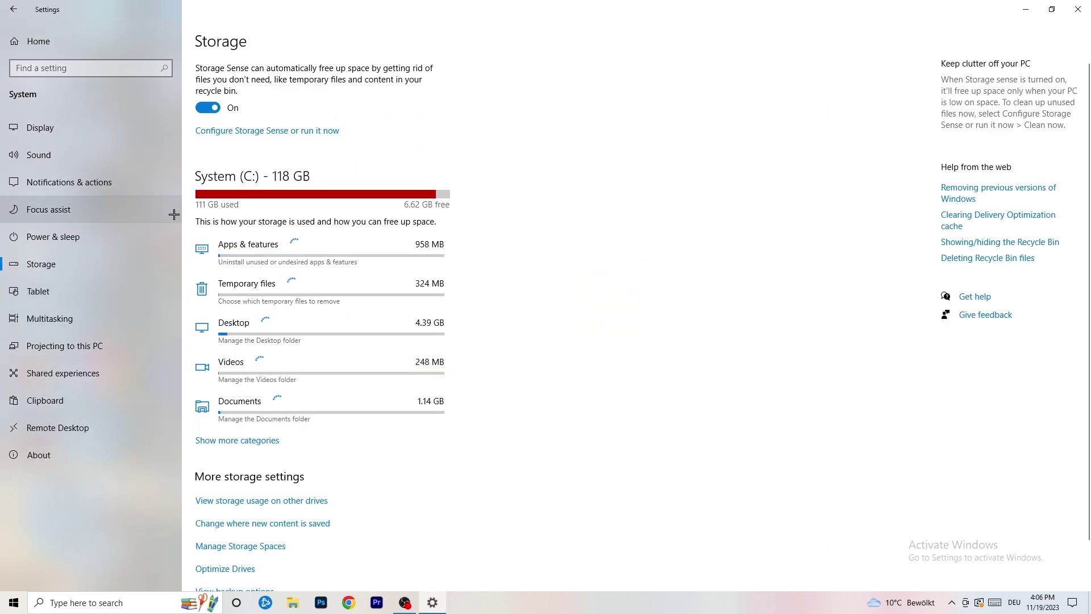
{"action": "left_click", "coordinate": [274, 131]}
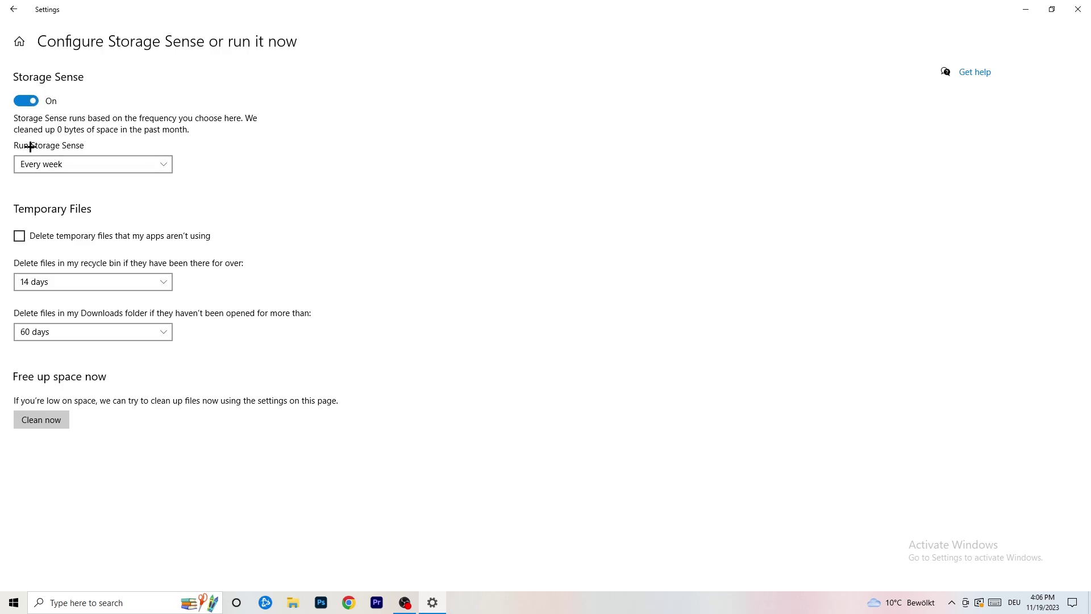
{"action": "left_click", "coordinate": [66, 237]}
Step: Keep Recycle Bin cleanup at 14 days and Downloads cleanup at 60 days
{"action": "left_click", "coordinate": [117, 289]}
{"action": "left_click", "coordinate": [369, 229]}
{"action": "left_click", "coordinate": [158, 281]}
{"action": "left_click", "coordinate": [159, 279]}
{"action": "left_click", "coordinate": [100, 333]}
{"action": "left_click", "coordinate": [397, 281]}
{"action": "left_click", "coordinate": [103, 337]}
{"action": "left_click", "coordinate": [529, 279]}
Step: Check Windows Update's pending restart for the cumulative update, then close Settings
{"action": "left_click", "coordinate": [13, 10]}
{"action": "left_click", "coordinate": [22, 33]}
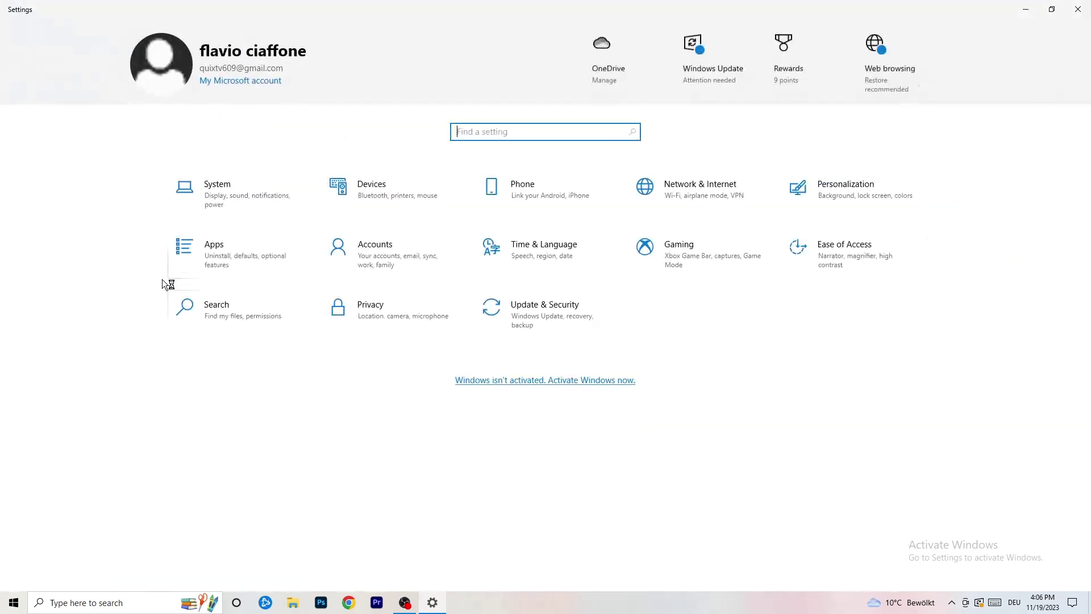
{"action": "left_click", "coordinate": [537, 320]}
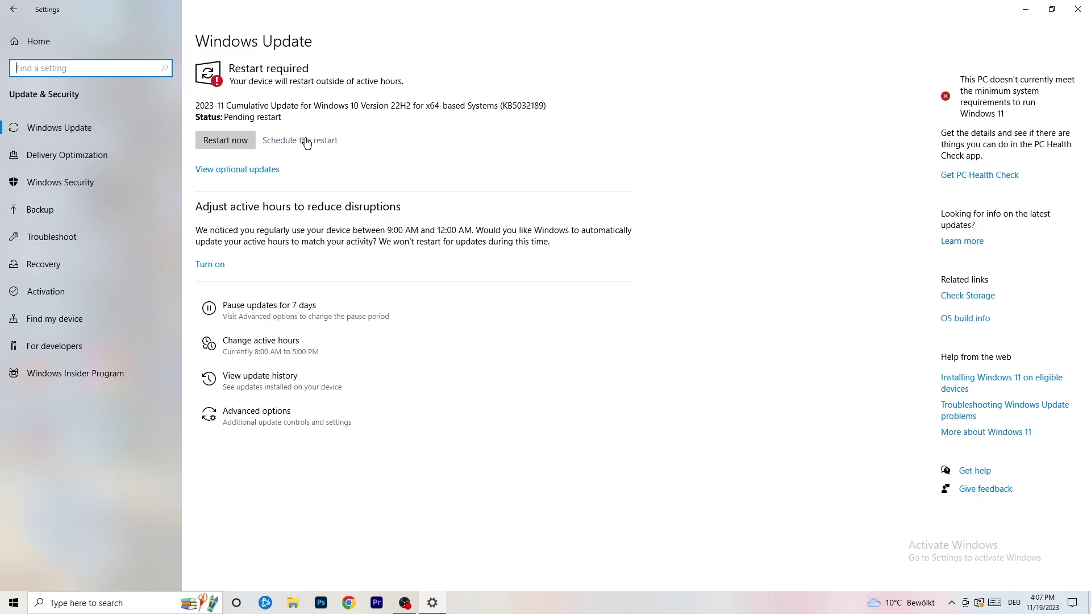
{"action": "left_click", "coordinate": [1077, 9]}
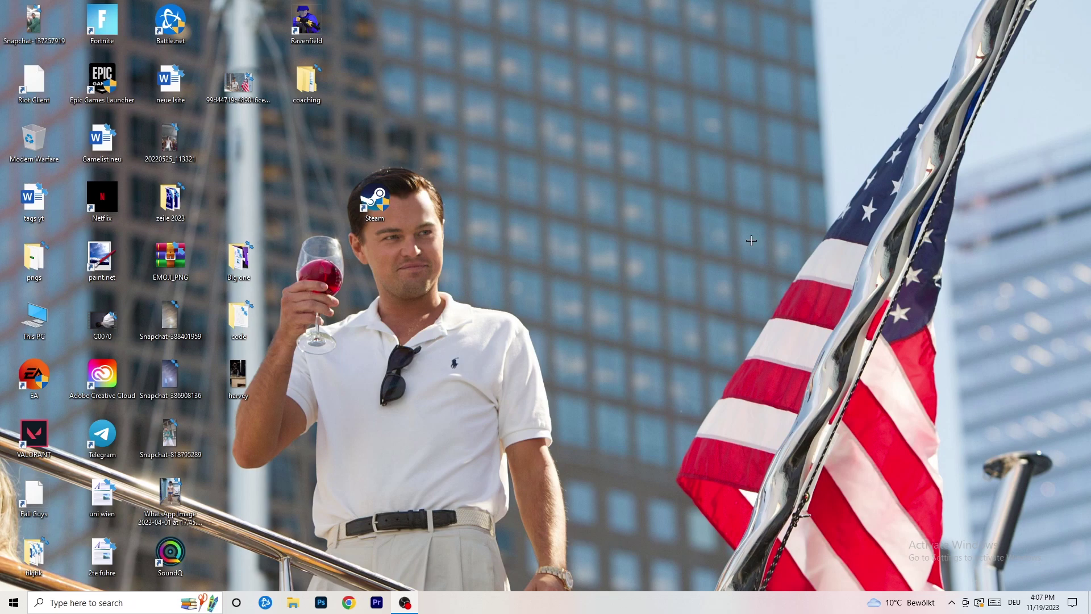
{"action": "right_click", "coordinate": [661, 239]}
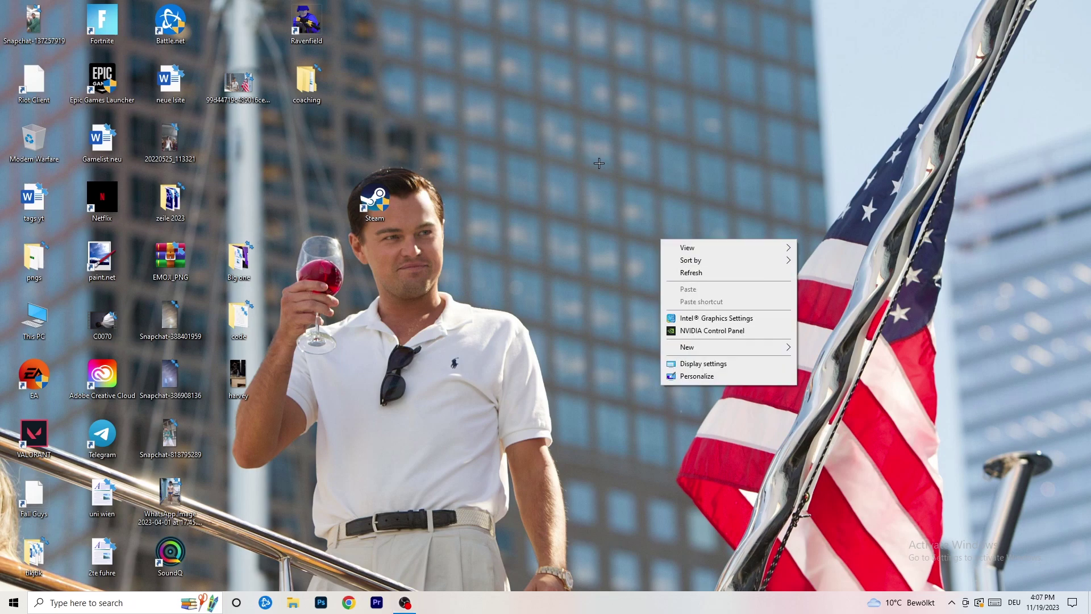
{"action": "left_click", "coordinate": [727, 331]}
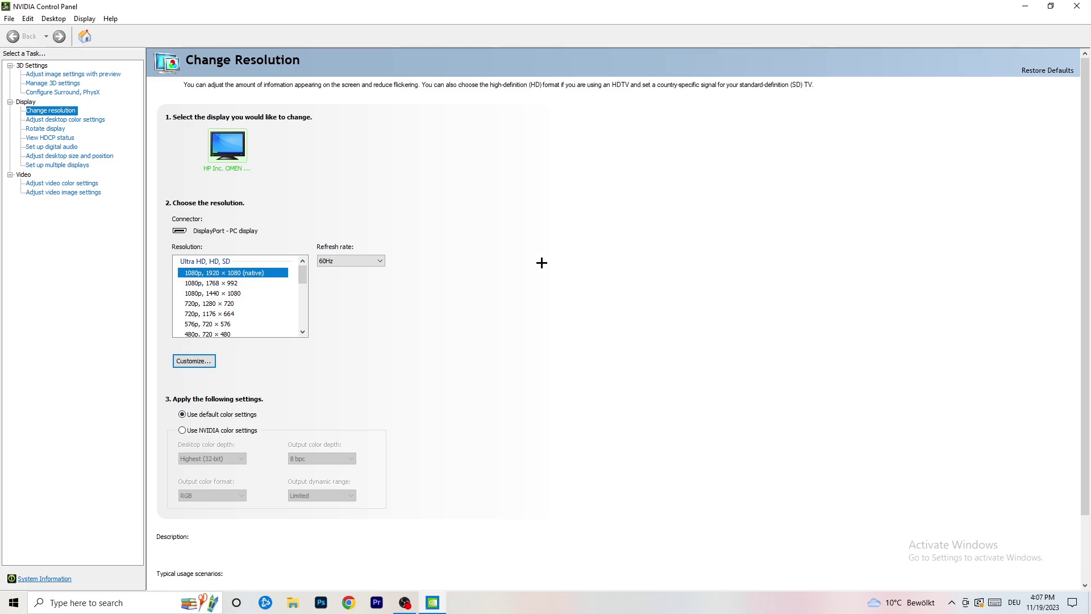
{"action": "mouse_move", "coordinate": [256, 273]}
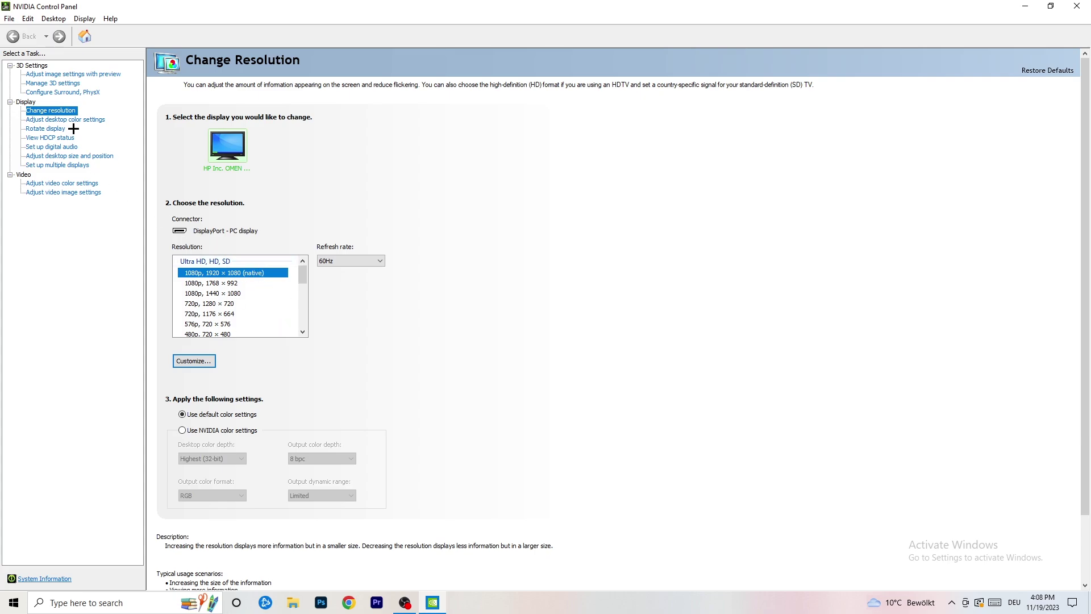
{"action": "left_click", "coordinate": [60, 75]}
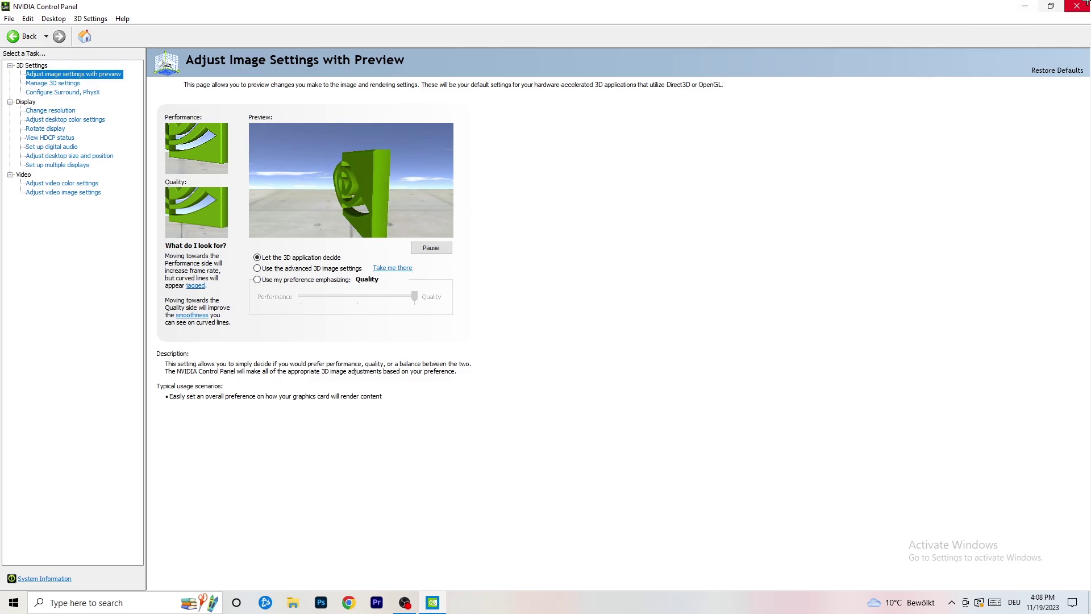
{"action": "left_click", "coordinate": [1076, 5]}
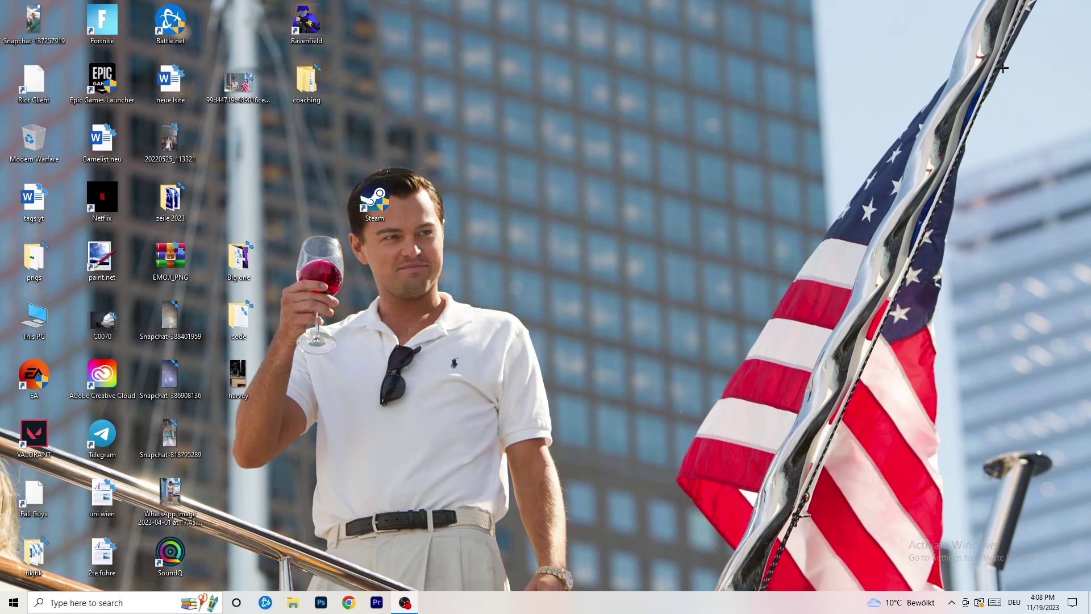